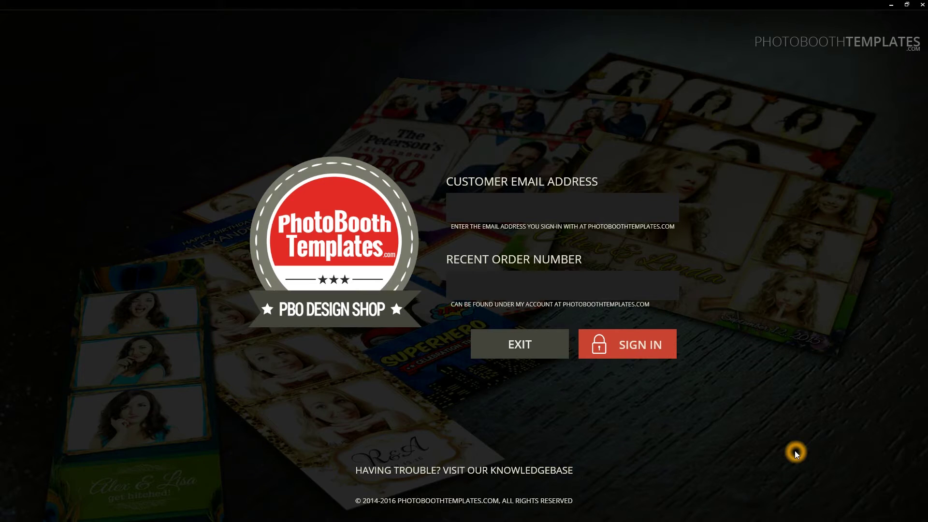
Sign in using the customer's email address and order number to reach the purchased templates library
click(573, 210)
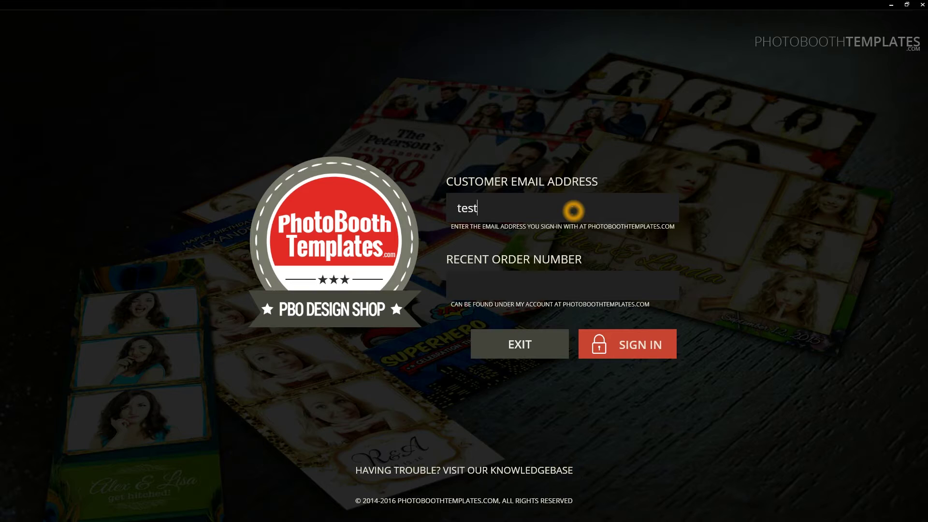
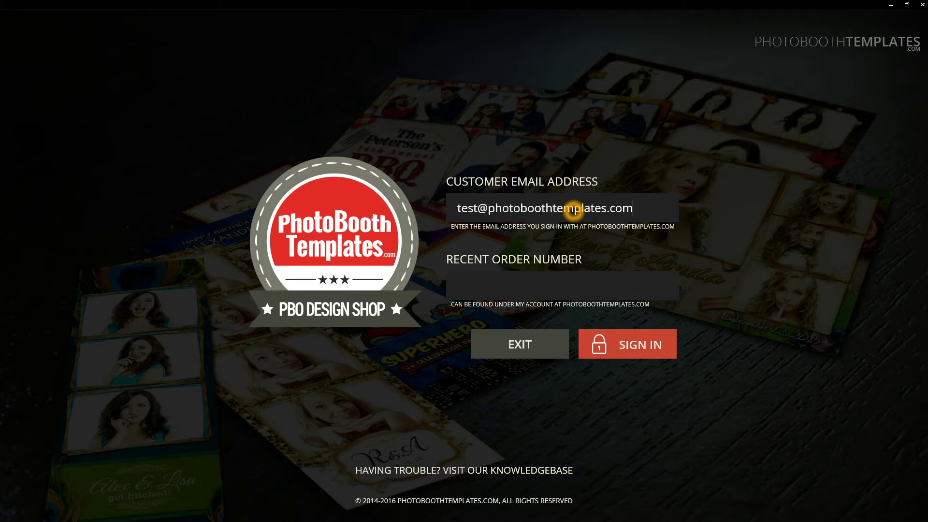
key(Tab)
text(99999)
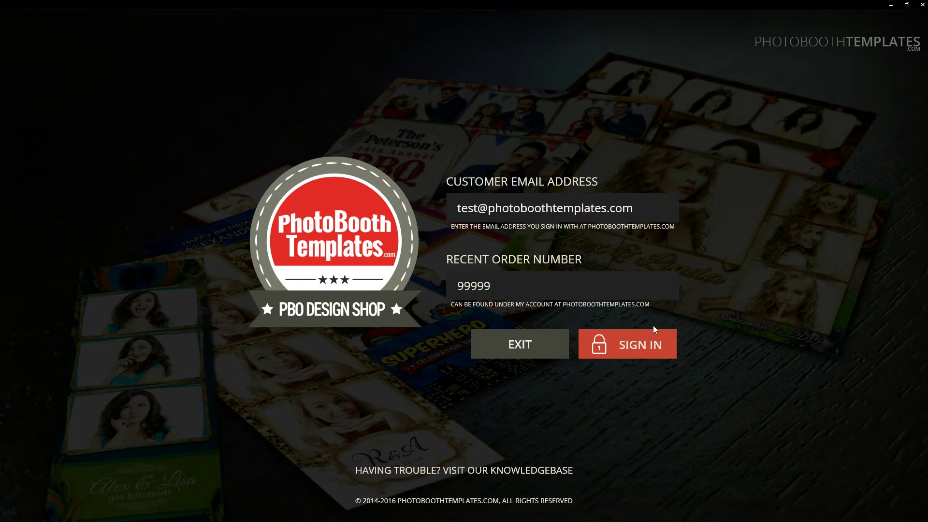
click(648, 345)
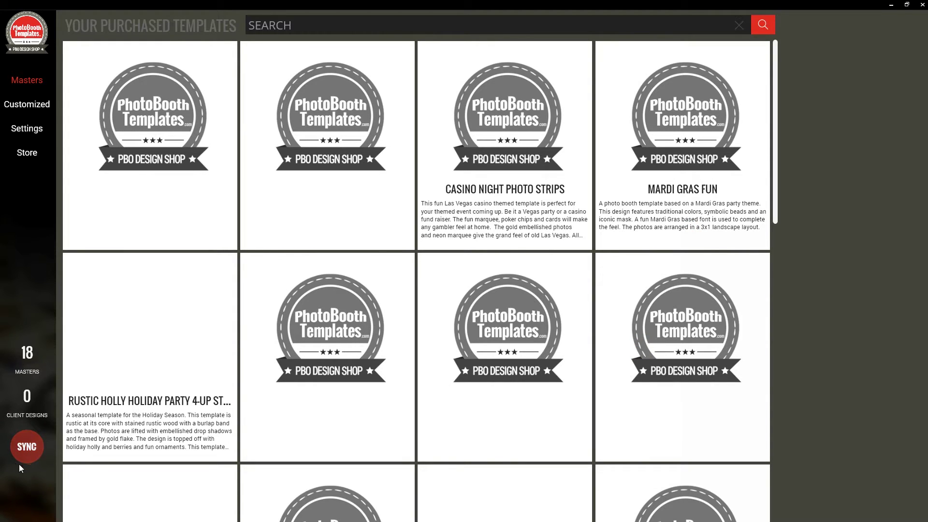
Sync purchased templates so 21 masters are listed, then view the Settings page
click(47, 449)
scroll(526, 279, down, 5)
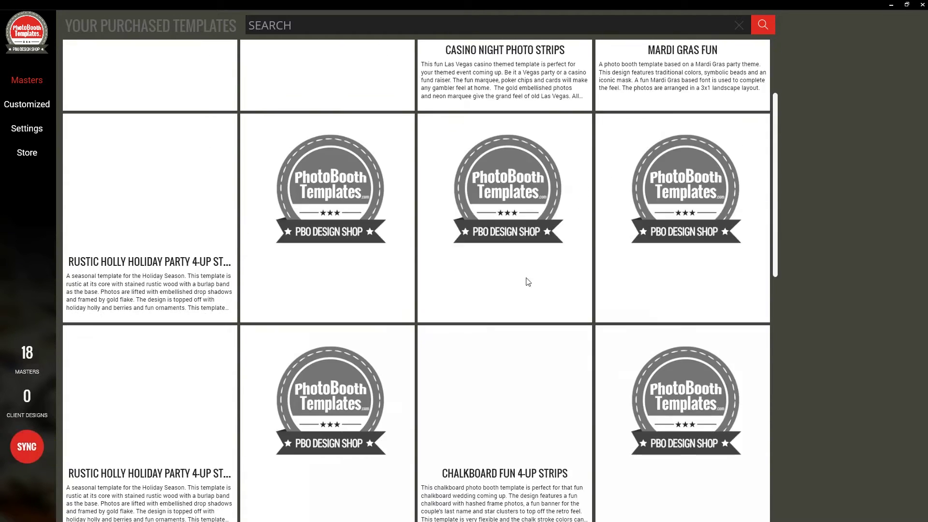
scroll(557, 345, down, 5)
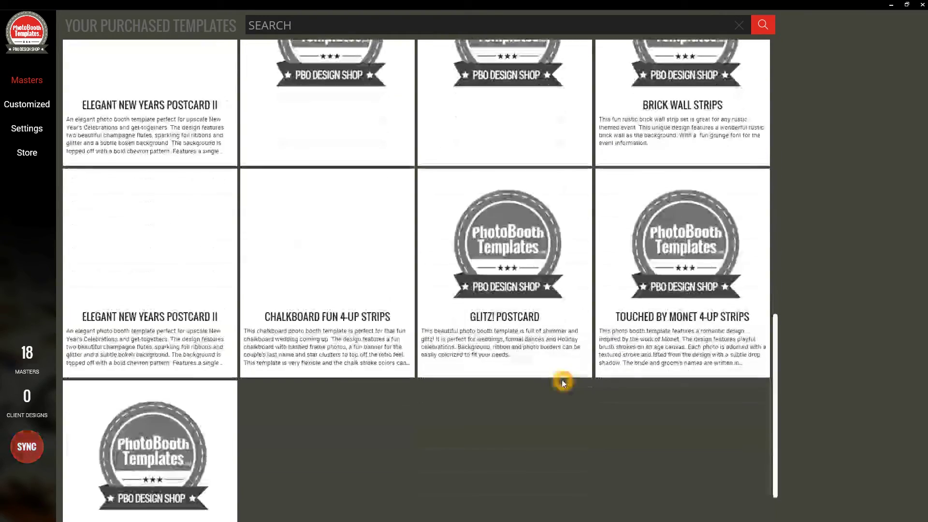
scroll(558, 380, up, 10)
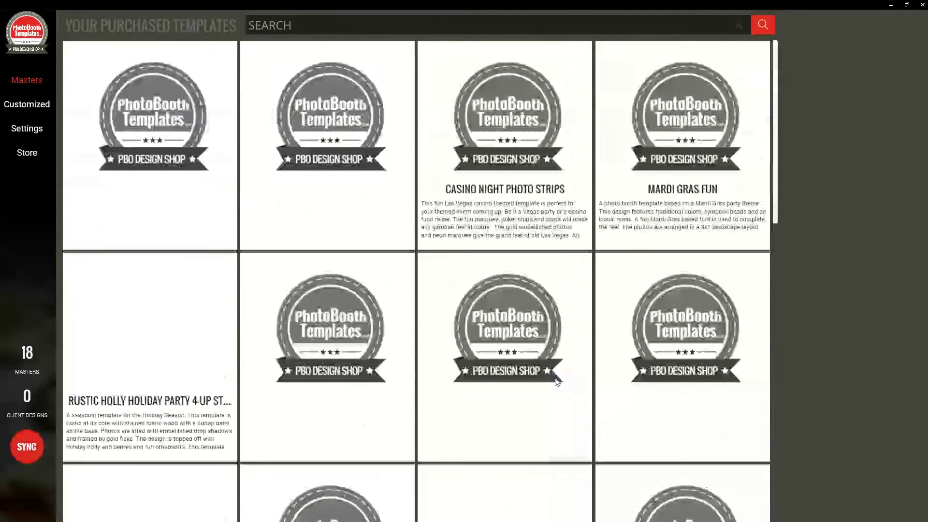
click(80, 67)
click(191, 165)
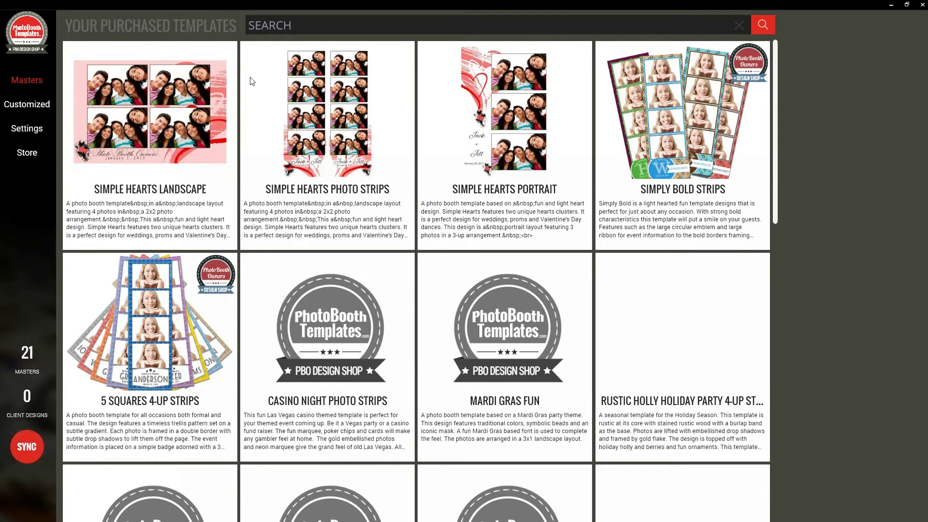
click(29, 128)
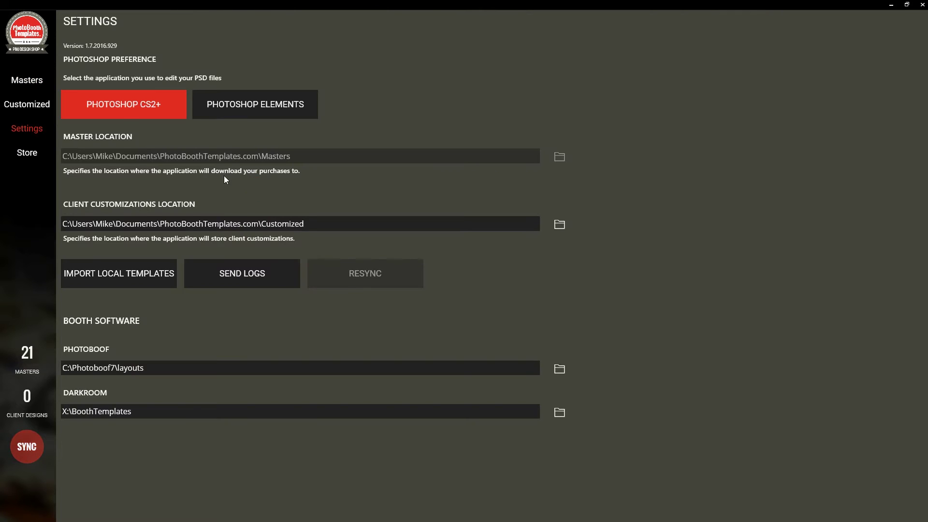
click(114, 106)
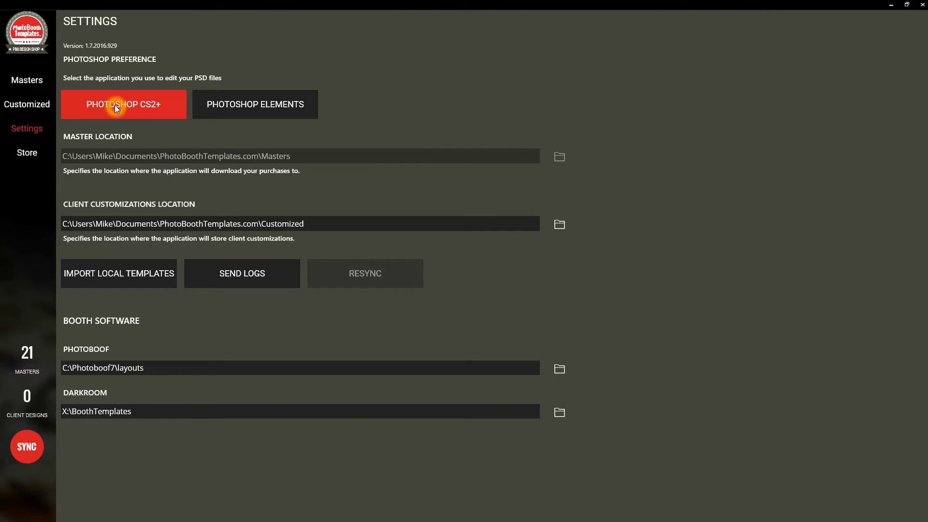
click(249, 104)
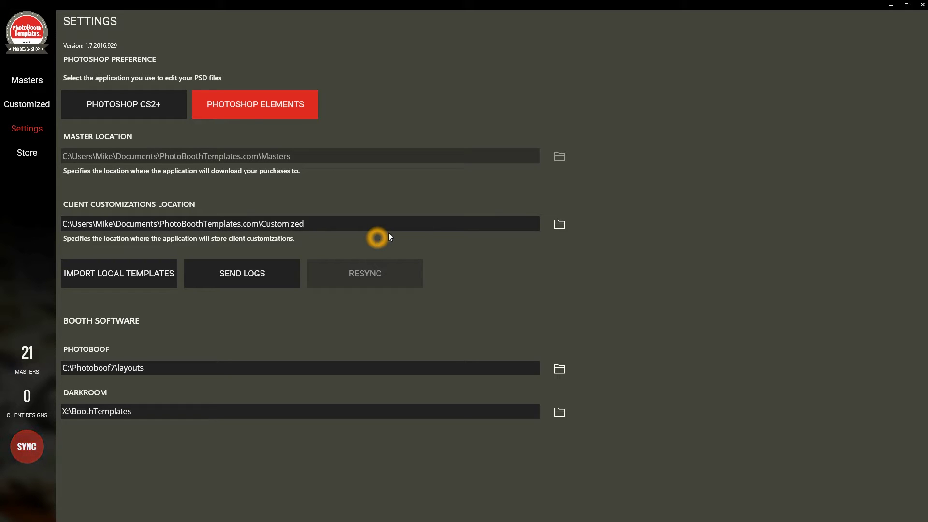
click(121, 100)
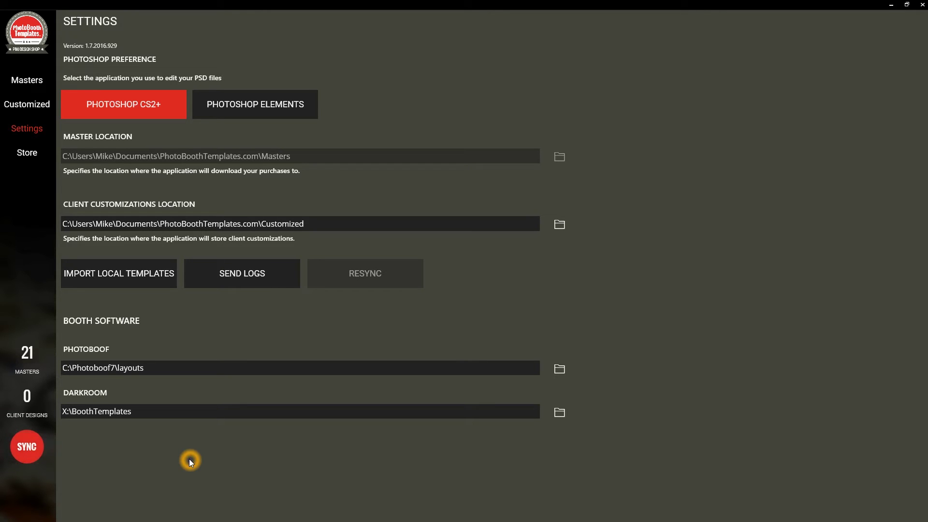
Go back from Settings to the Masters library of 21 purchased templates
click(561, 368)
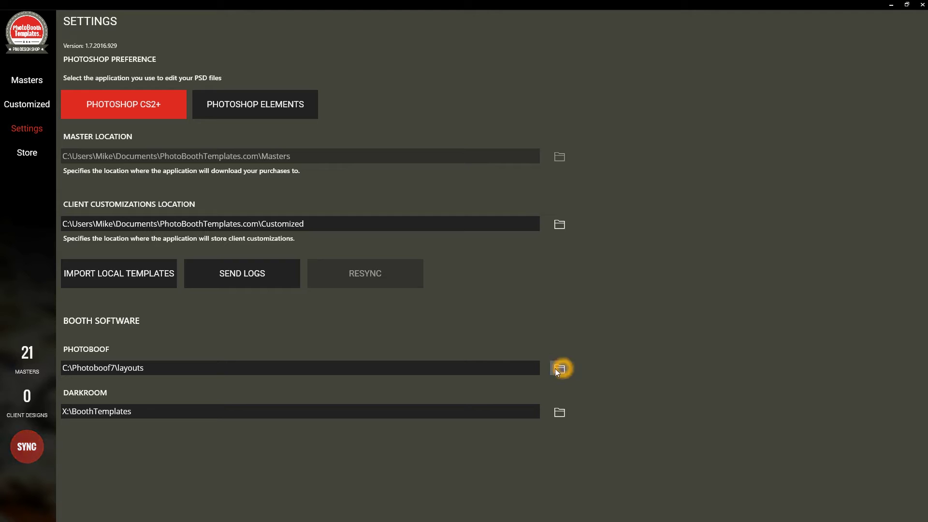
click(244, 370)
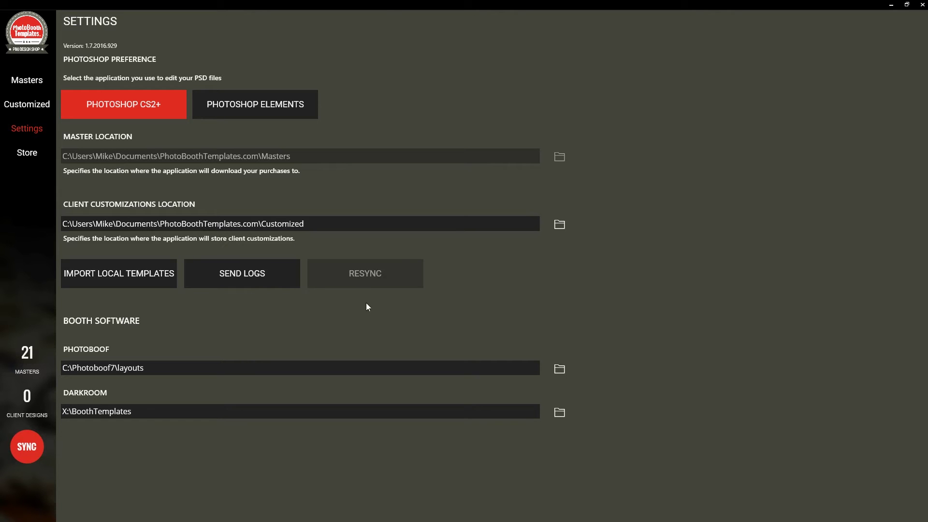
click(34, 82)
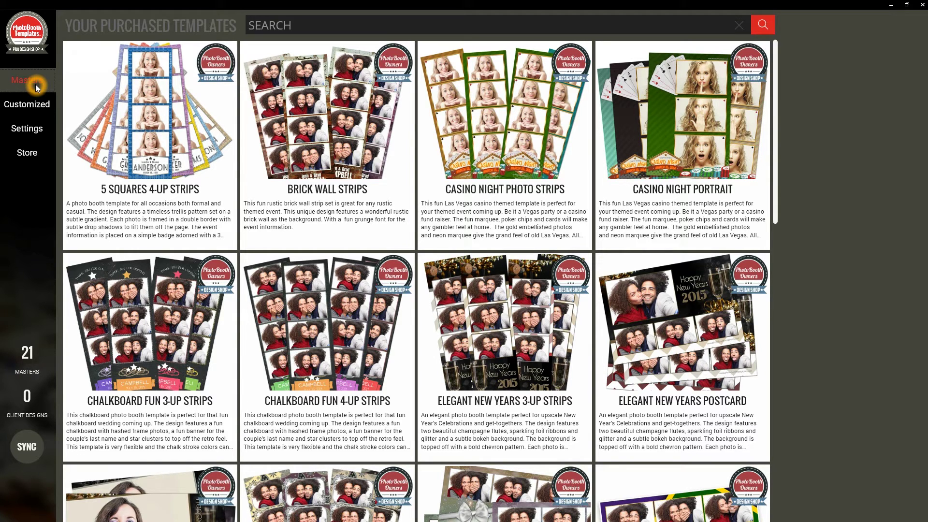
Select the Casino Night Photo Strips card to show its preview, Read Me, Customize and Export options
click(481, 145)
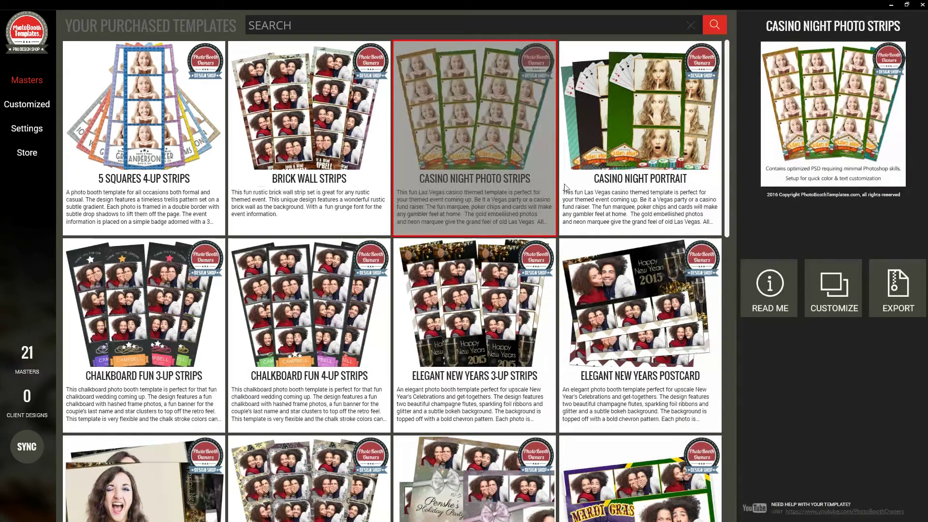
click(488, 188)
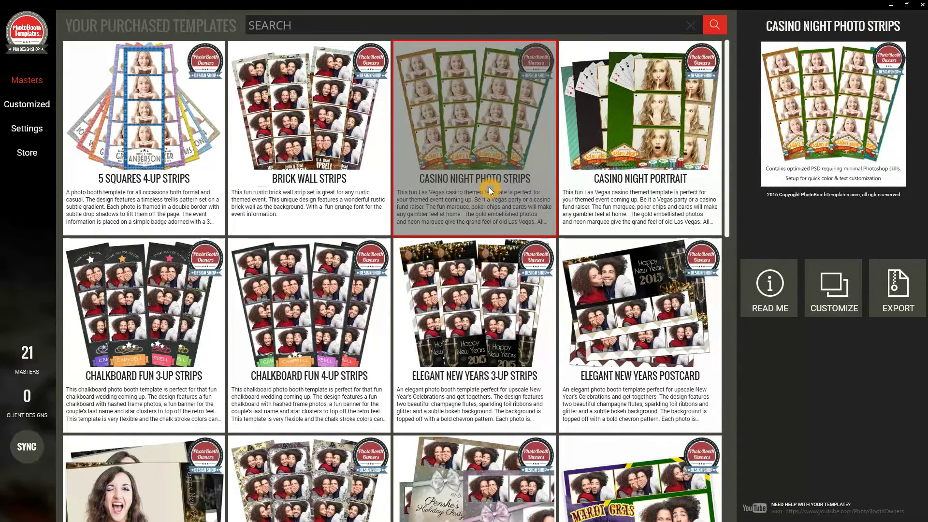
click(452, 273)
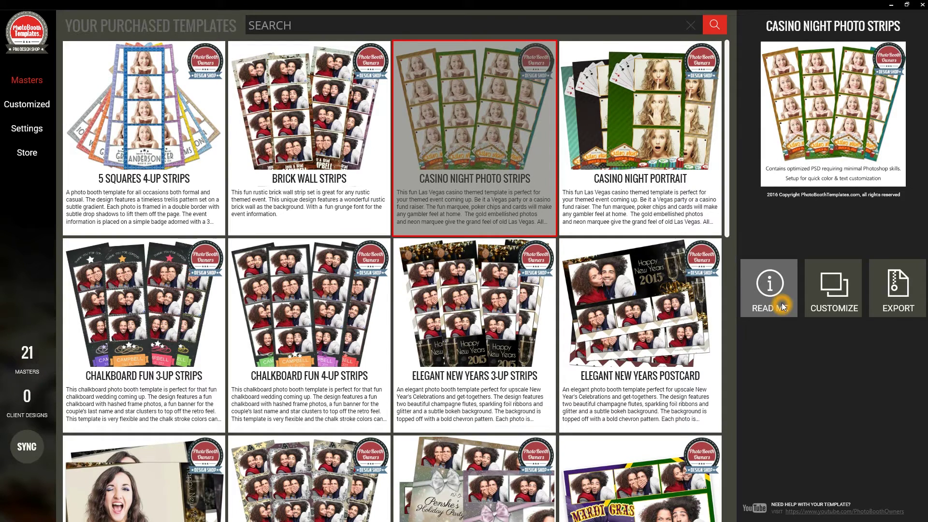
Customize Casino Night Photo Strips, keeping the default name 20160929 - CASINO NIGHT PHOTO STRIPS
click(833, 307)
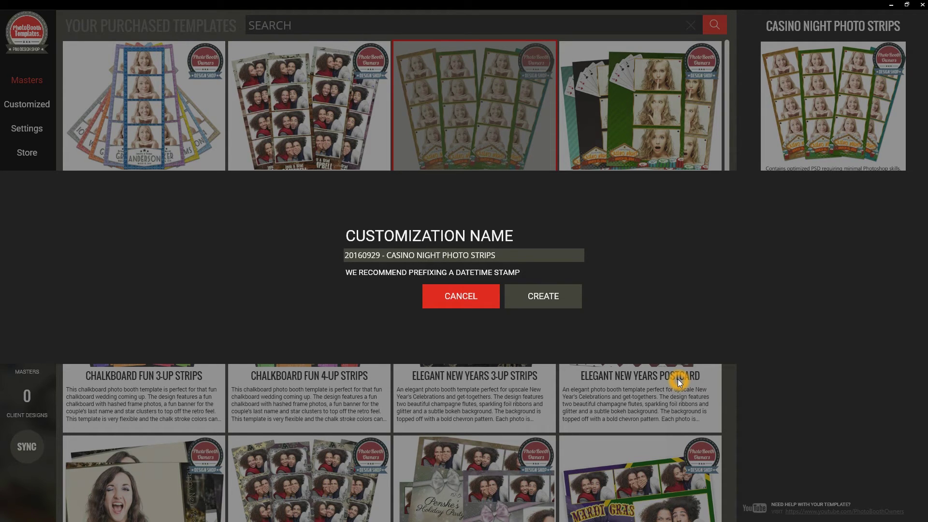
click(484, 256)
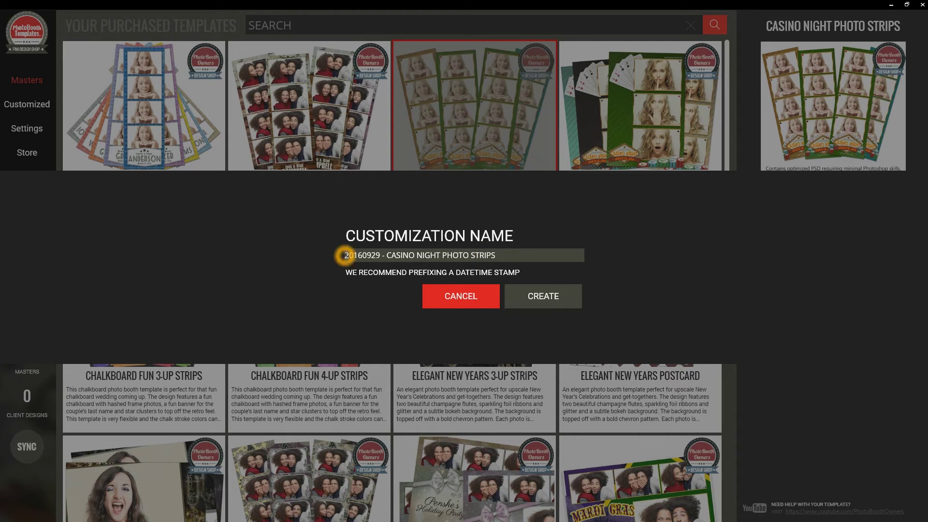
drag(346, 256, 379, 256)
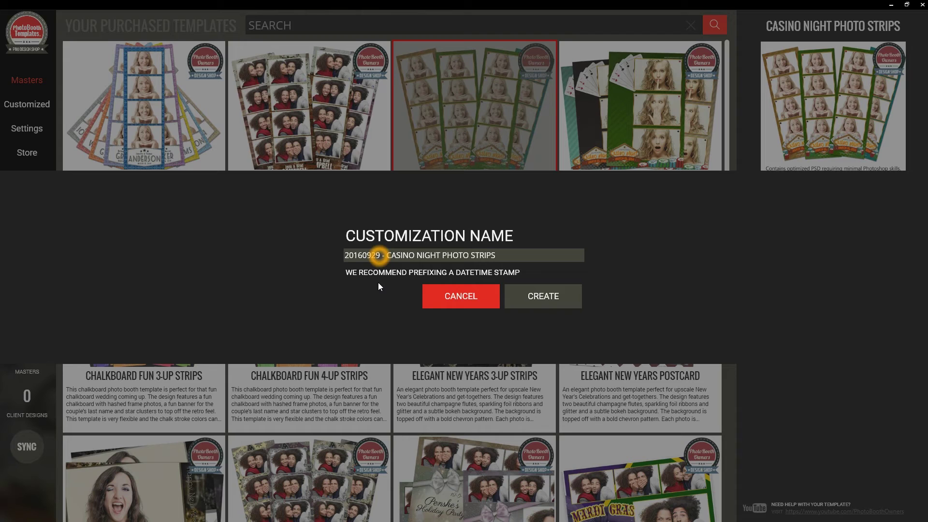
click(374, 279)
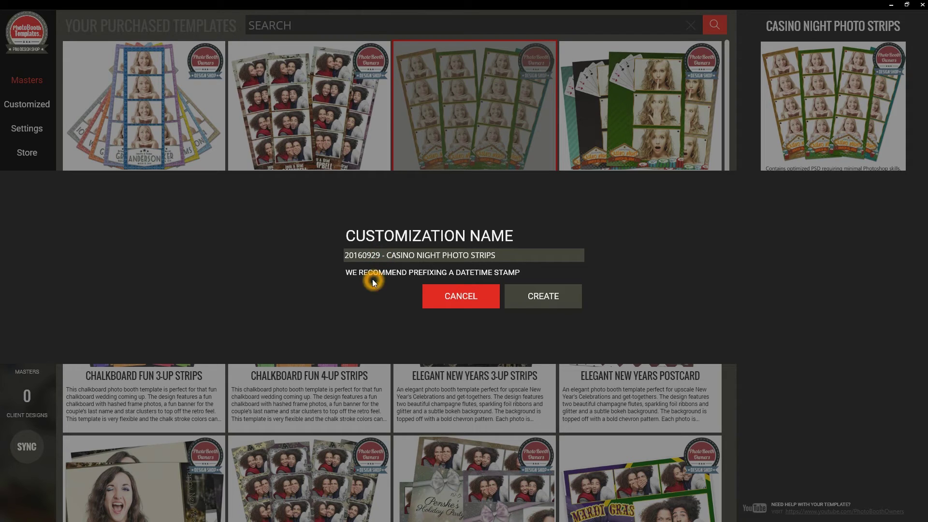
click(552, 298)
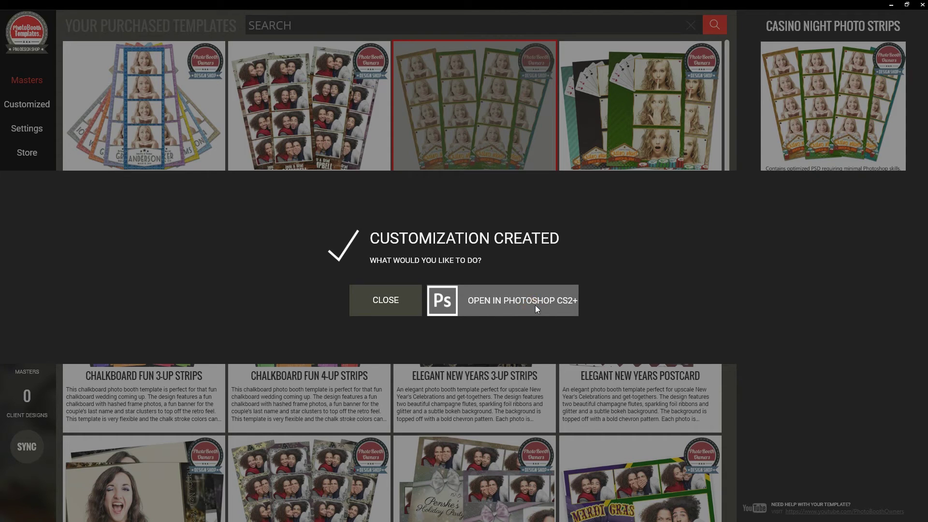
Open the customization in Photoshop and hide the radiant orchid colour in the background colors group
click(535, 305)
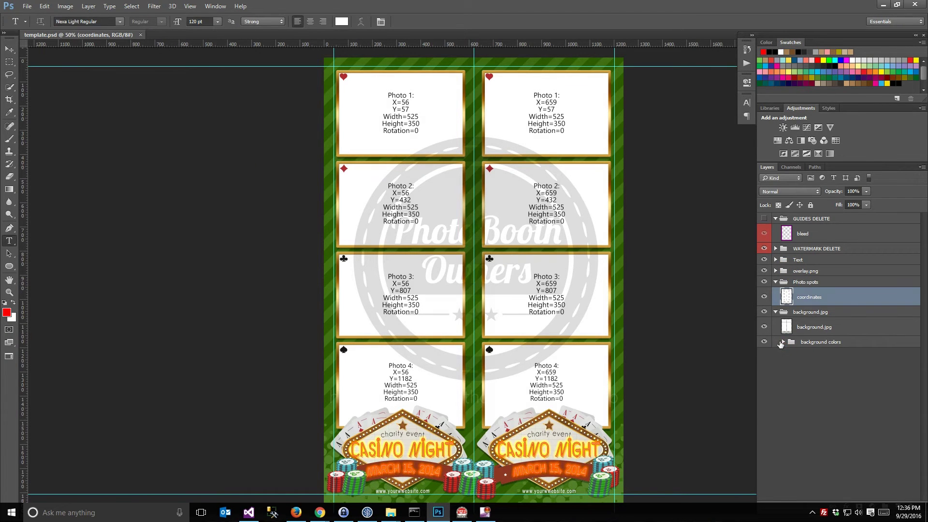
click(793, 344)
click(783, 341)
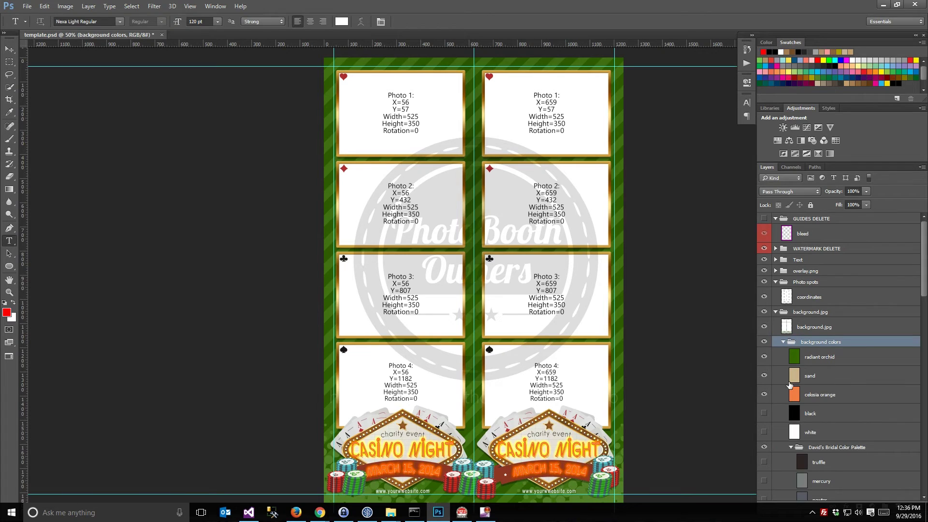
click(765, 356)
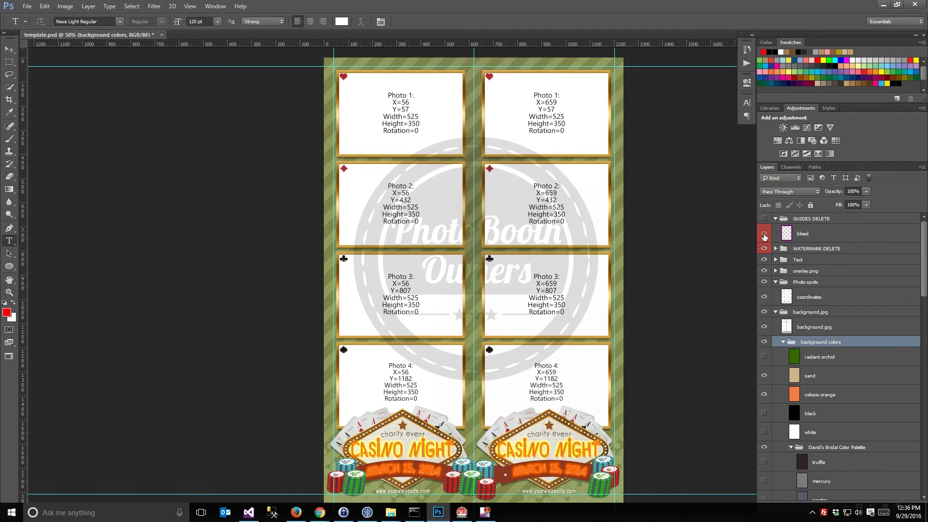
Hide the watermark, photo spots, overlay and text layers, leaving only the green striped background
click(764, 248)
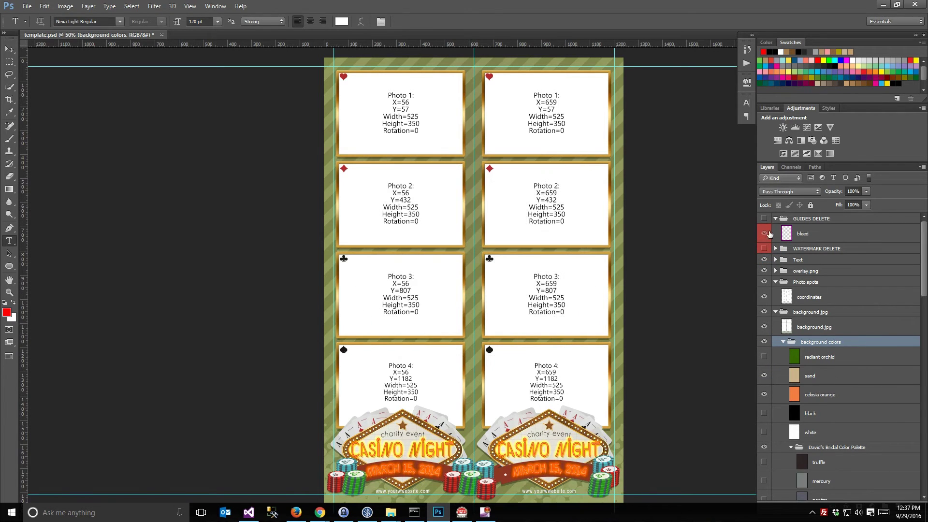
click(780, 218)
click(776, 282)
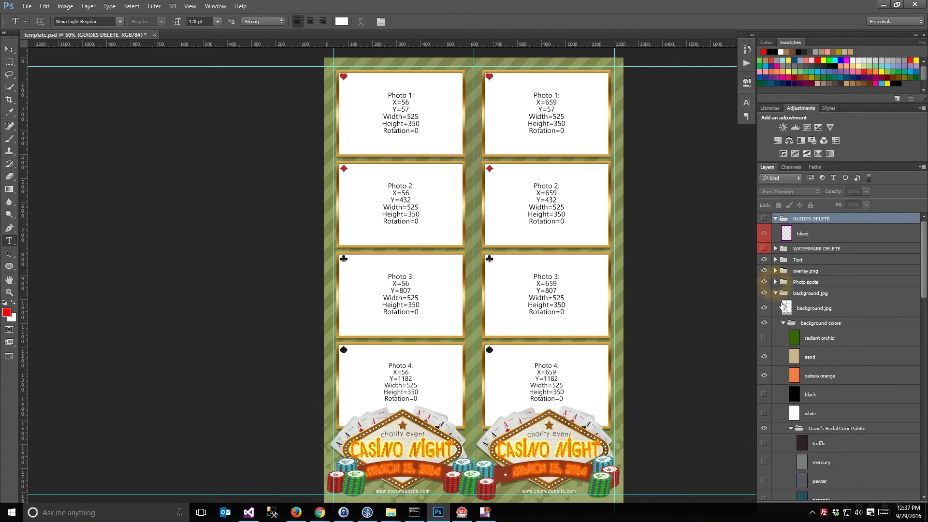
click(776, 293)
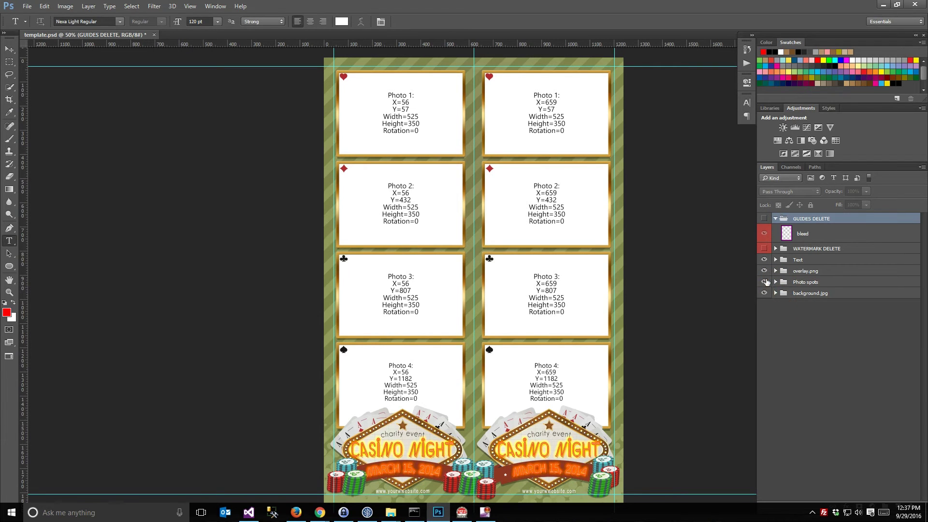
drag(764, 282, 764, 260)
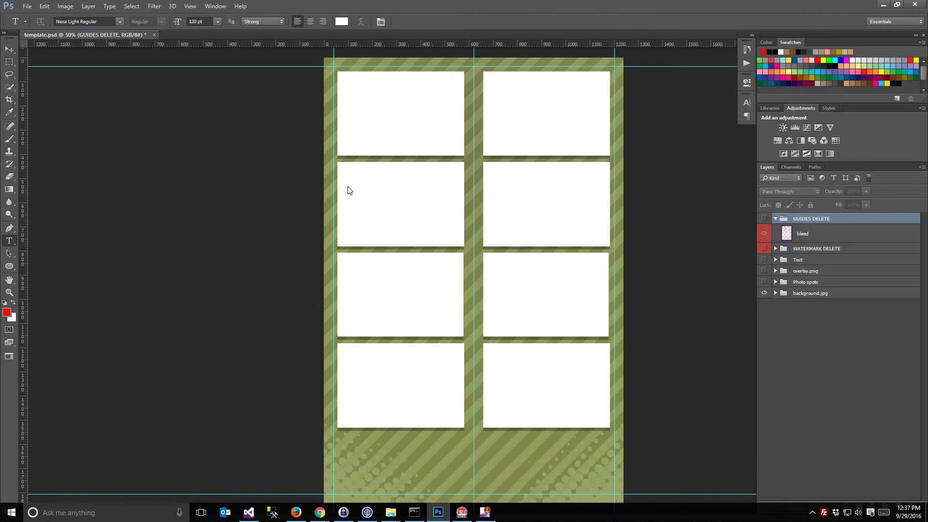
key(ctrl+shift+s)
Save the background as a JPEG over background.jpg in Casino_Night_Photo_Strips, then re-show text, overlay and frames
click(165, 223)
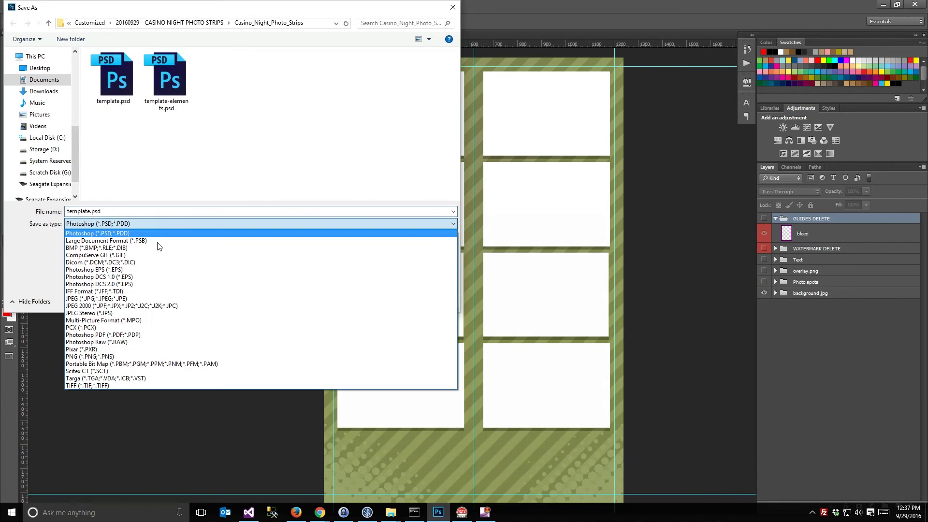
click(159, 297)
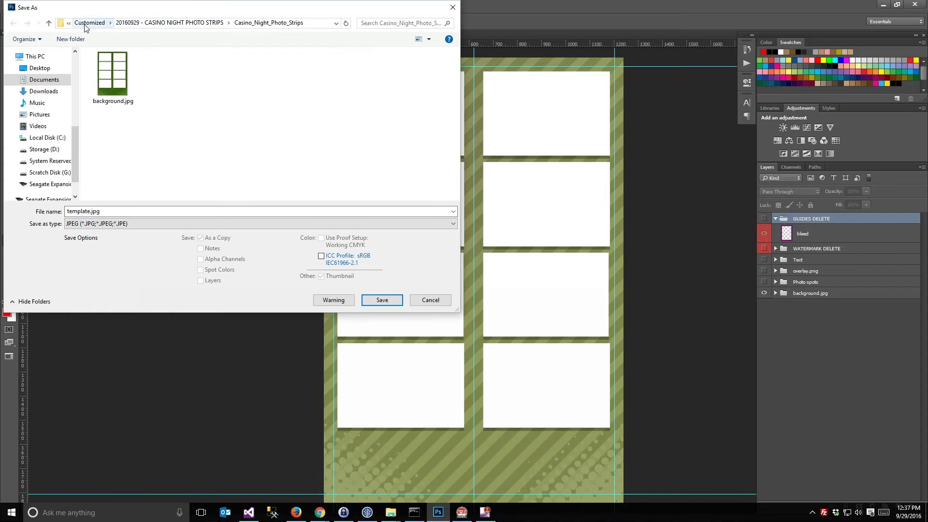
click(260, 23)
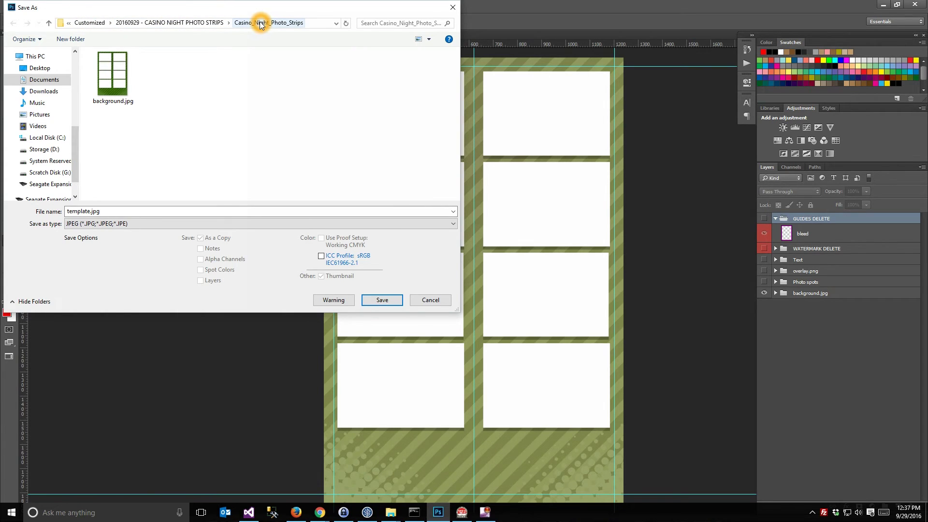
double_click(112, 75)
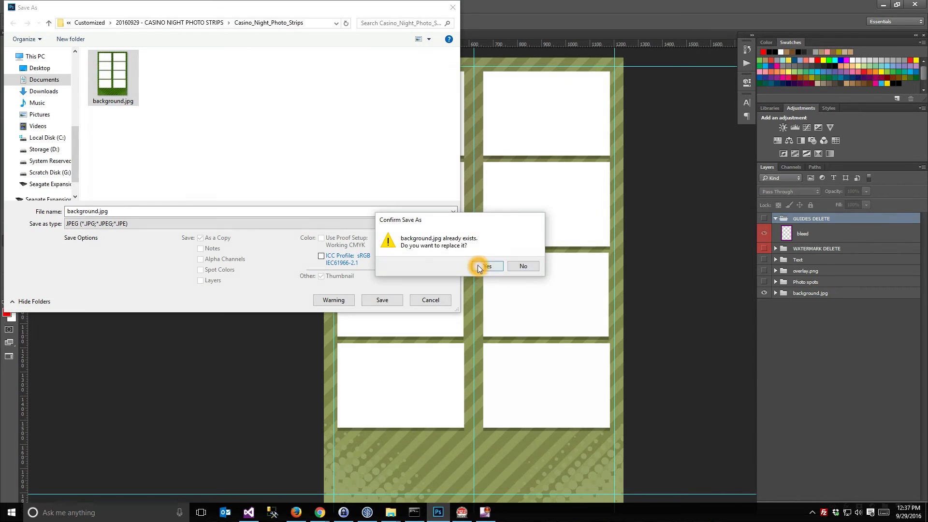
click(486, 266)
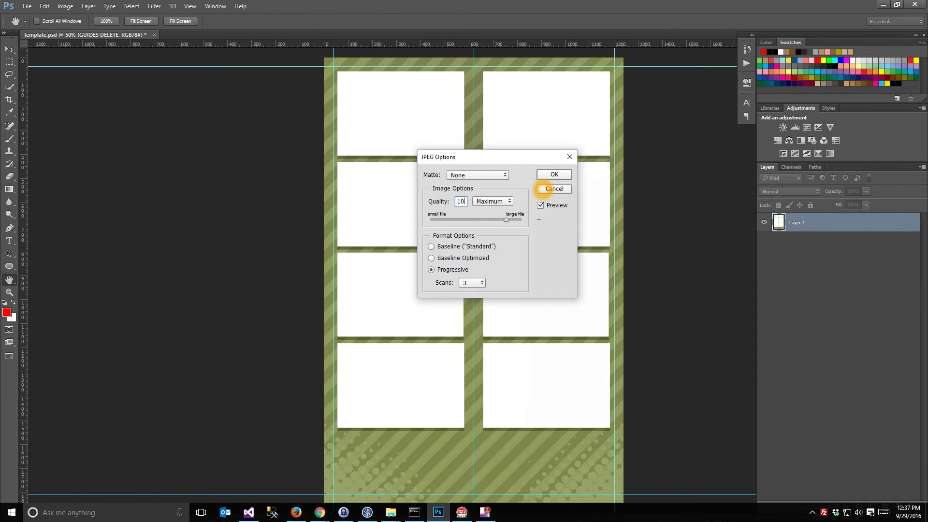
click(542, 189)
click(765, 269)
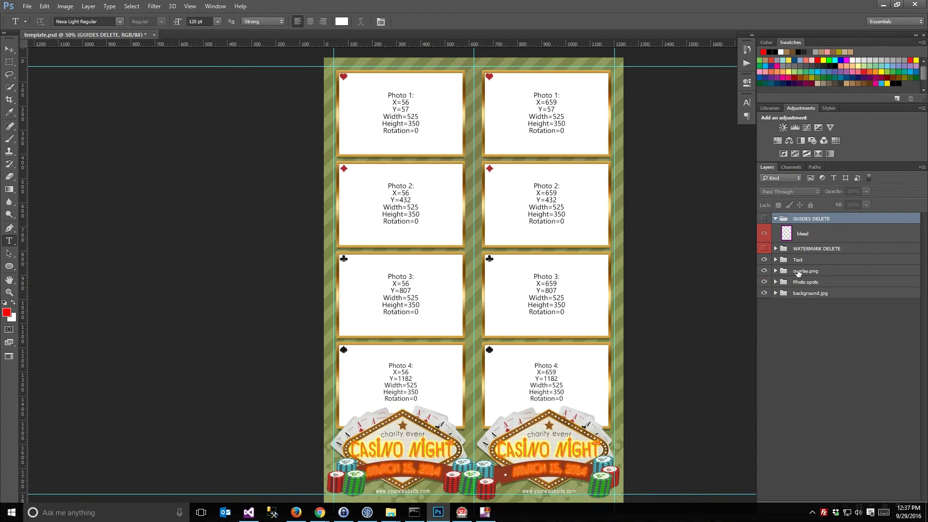
Save and close template.psd, then dismiss the Customization Created message in the templates manager
click(159, 39)
key(ctrl+s)
click(196, 49)
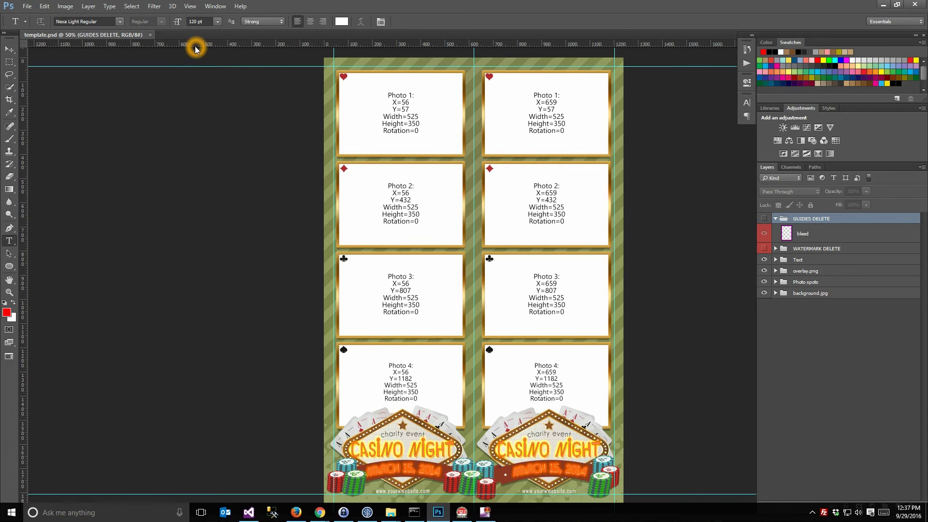
key(ctrl+w)
click(883, 4)
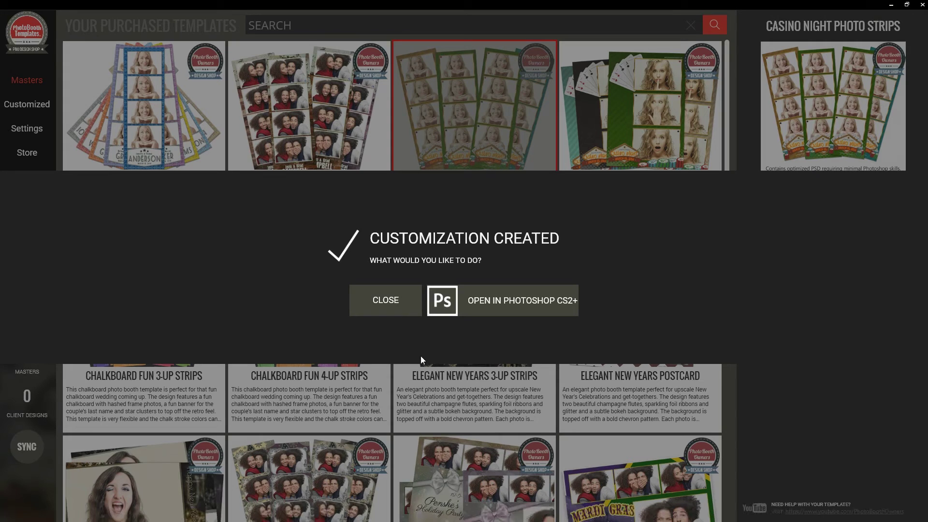
click(397, 309)
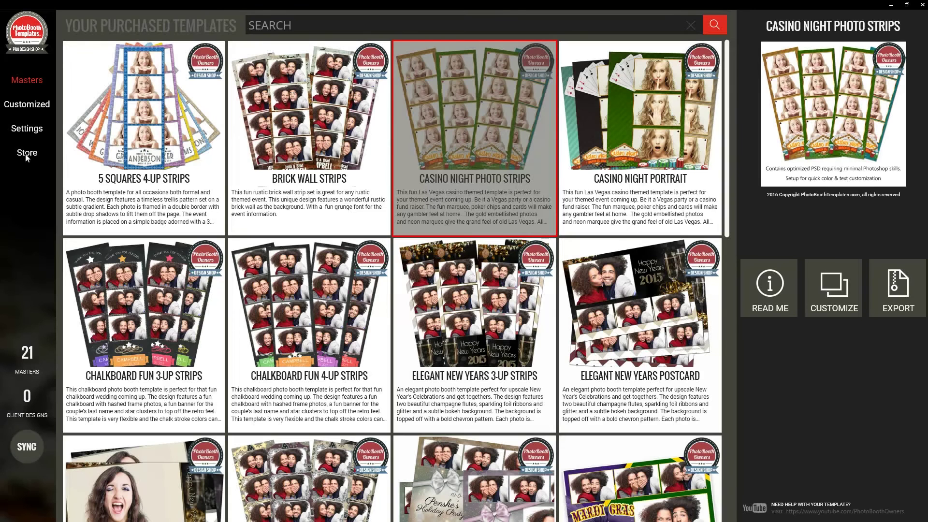
View the 20160929 Casino Night customization under Customized, cancel its zip export, and return to Masters
click(24, 108)
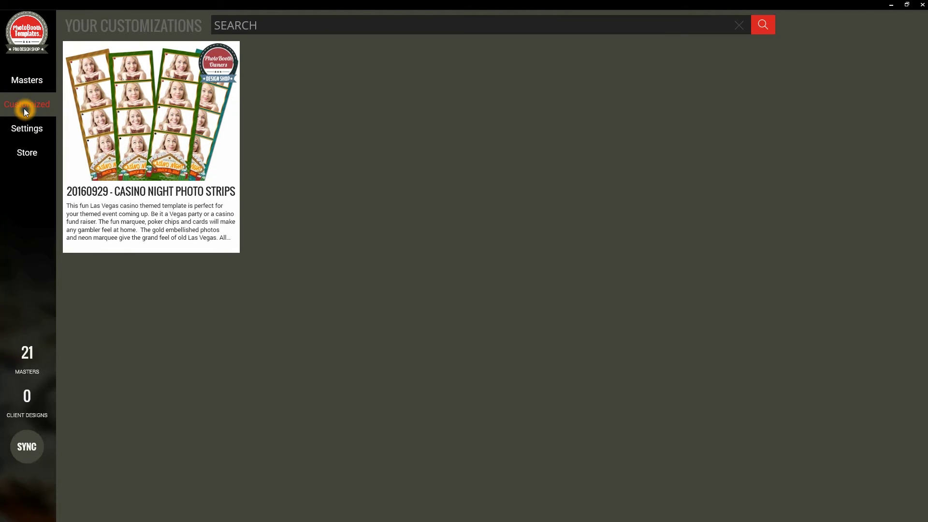
click(33, 107)
click(209, 191)
click(207, 513)
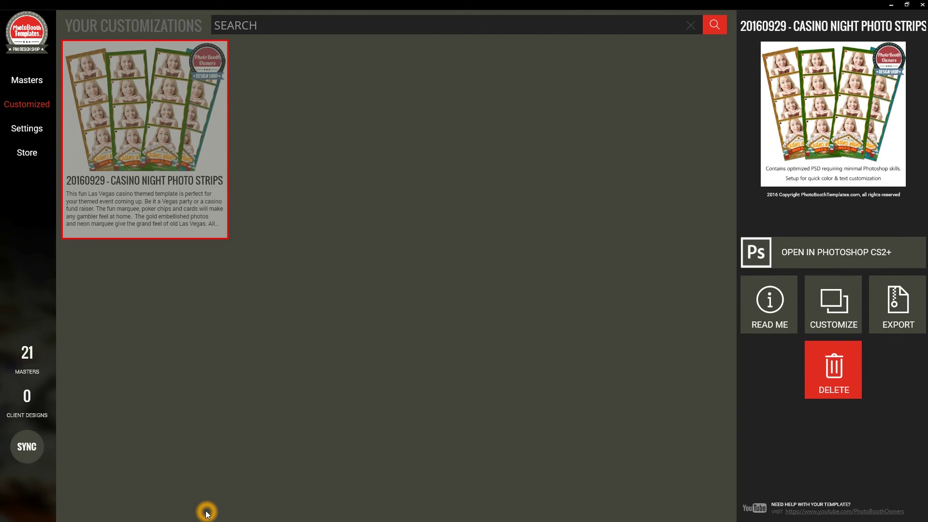
click(896, 319)
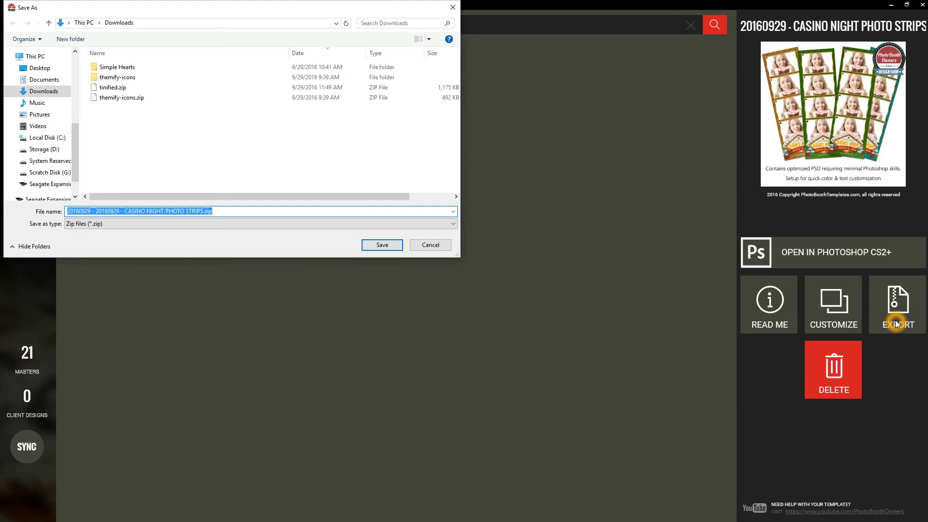
click(453, 8)
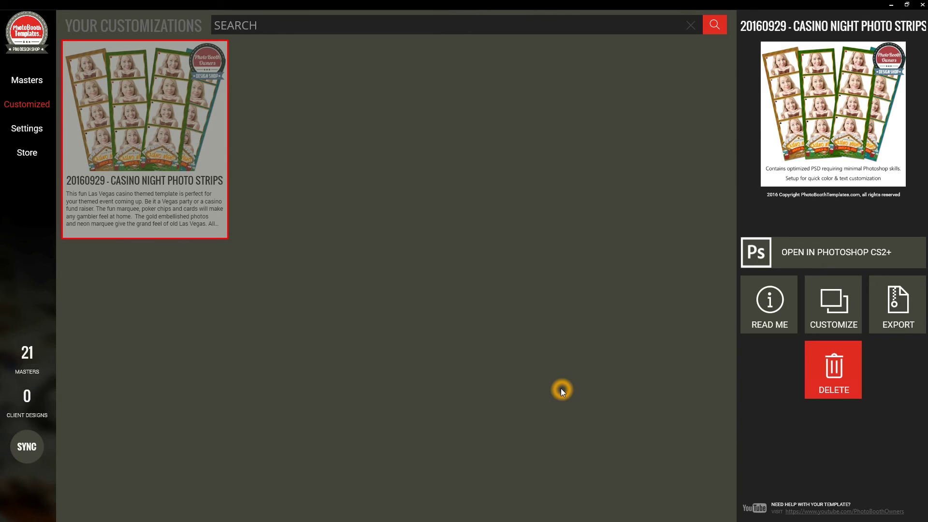
click(129, 157)
click(29, 85)
Create a customization of Simple Hearts Photo Strips with the suggested 20160929 name
scroll(339, 191, down, 3)
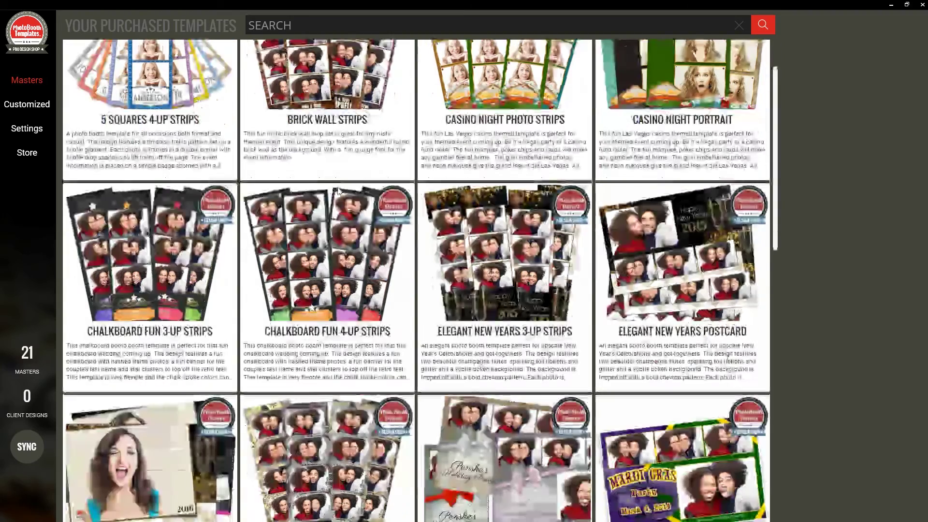
scroll(344, 193, down, 5)
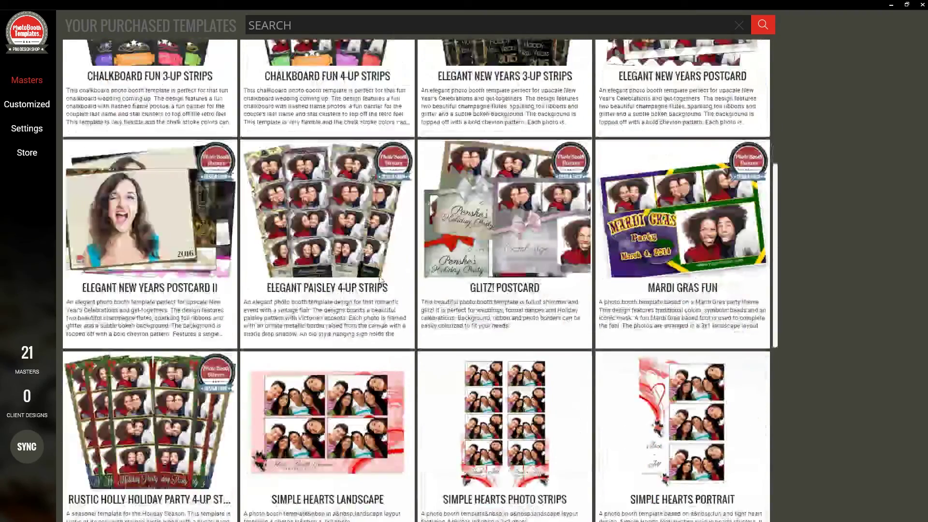
scroll(381, 280, down, 1)
click(416, 413)
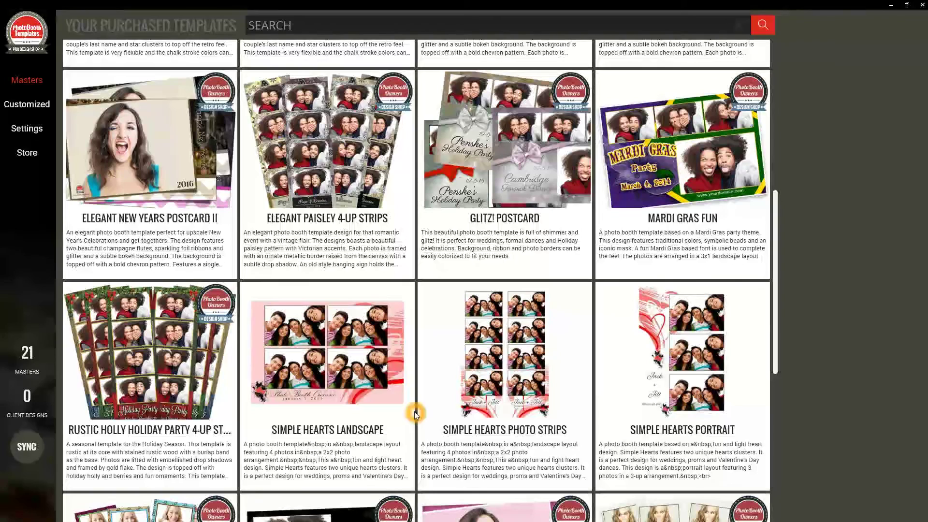
click(496, 421)
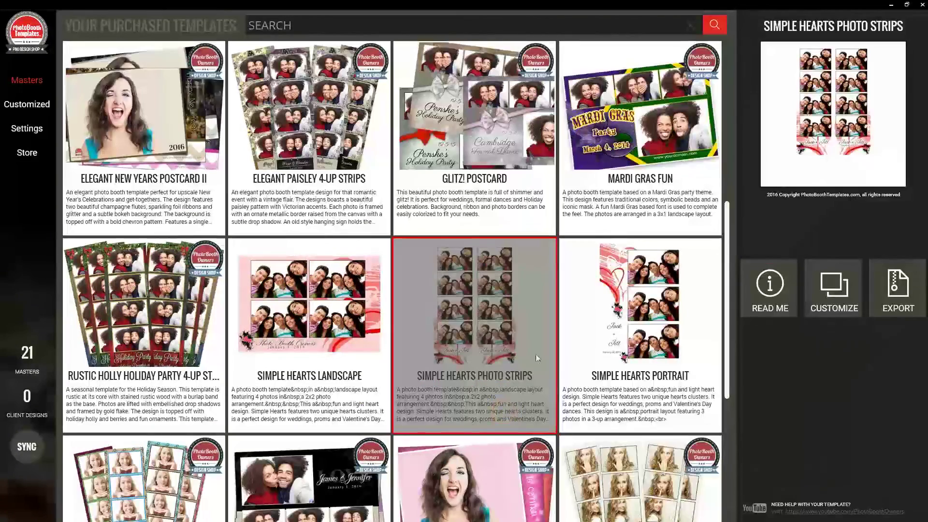
click(834, 289)
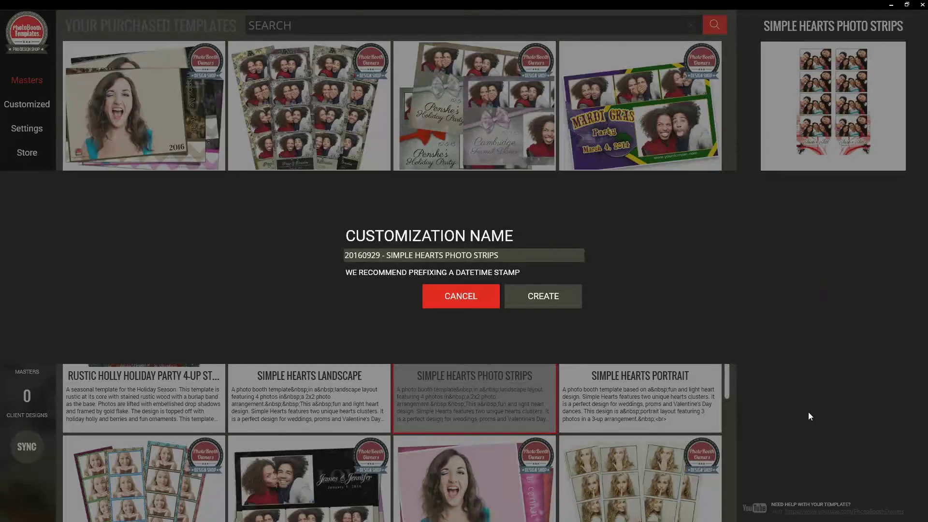
click(540, 296)
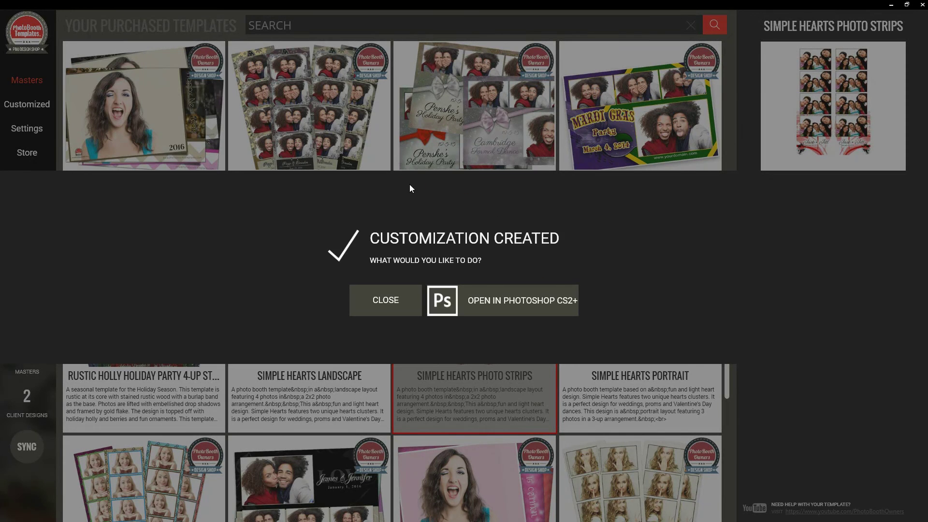
click(384, 300)
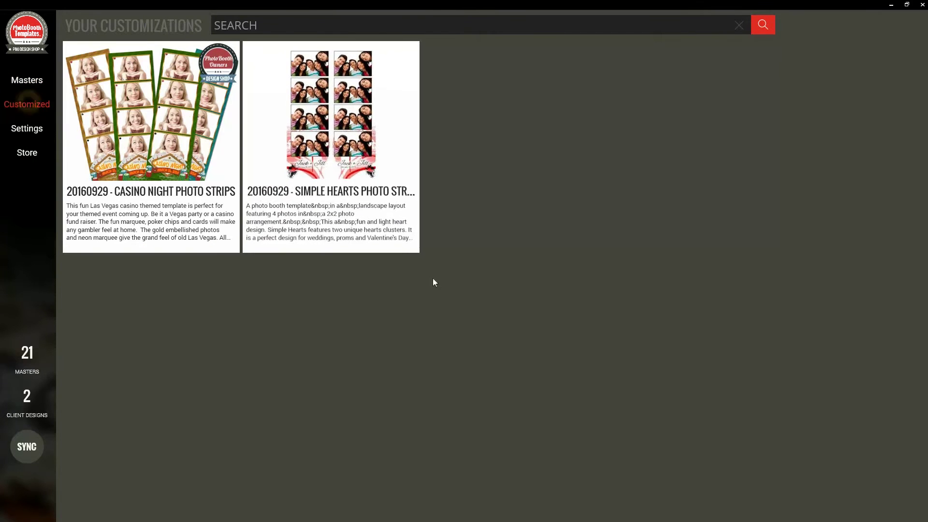
Open the details and preview of the 20160929 Simple Hearts Photo Strips customization
click(358, 150)
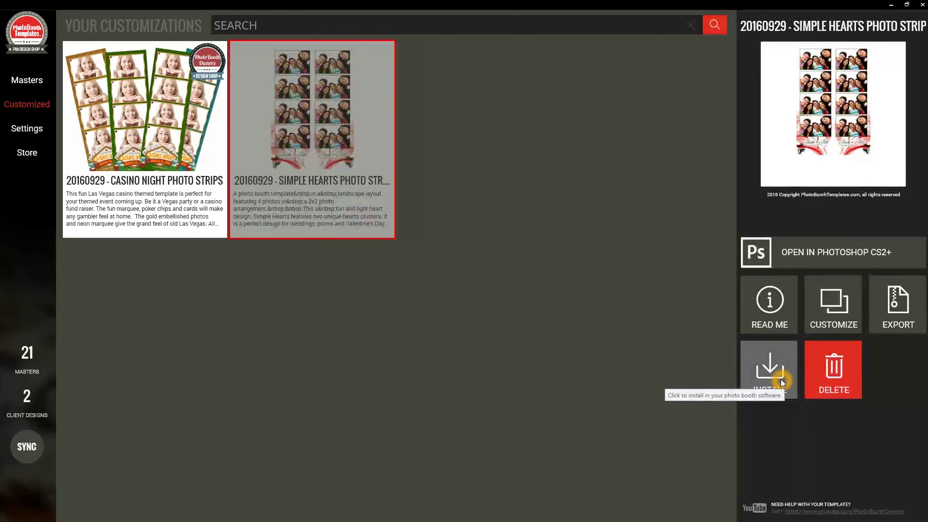